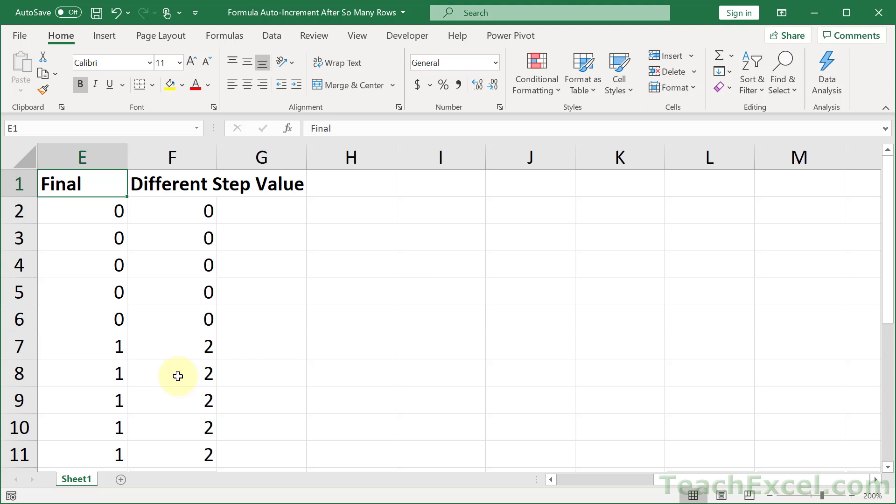
- Clear the ROW(), Division and Round helper cells in A2:C11, keeping the headers
drag(889, 179, 888, 301)
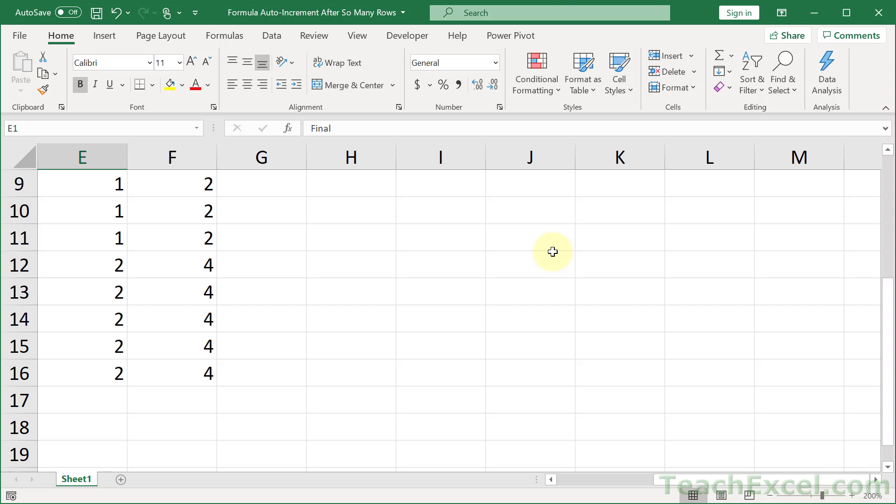
scroll(553, 252, up, 3)
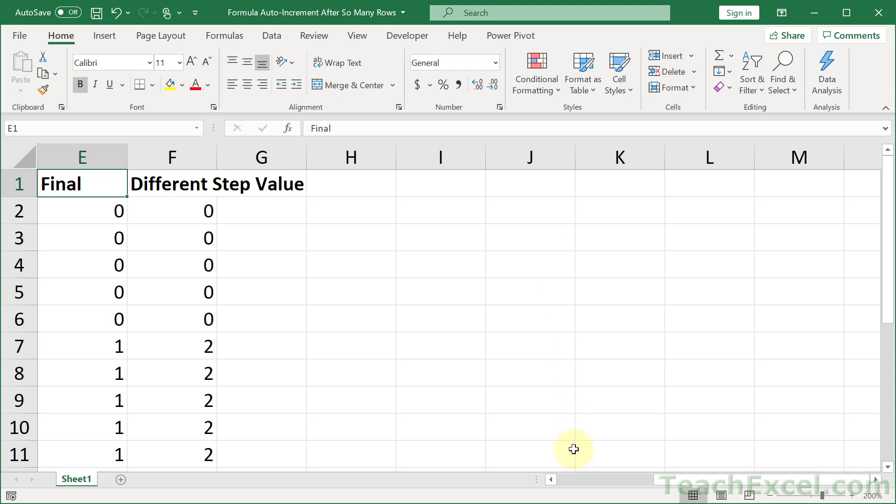
click(567, 481)
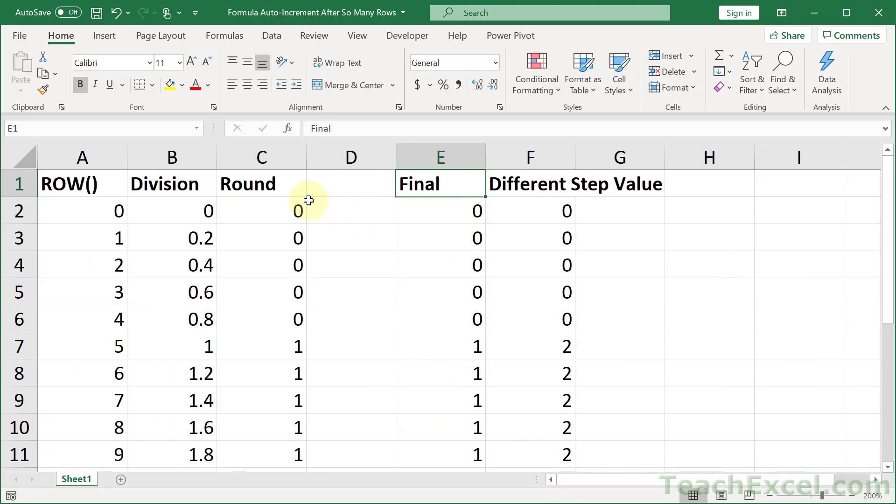
click(277, 214)
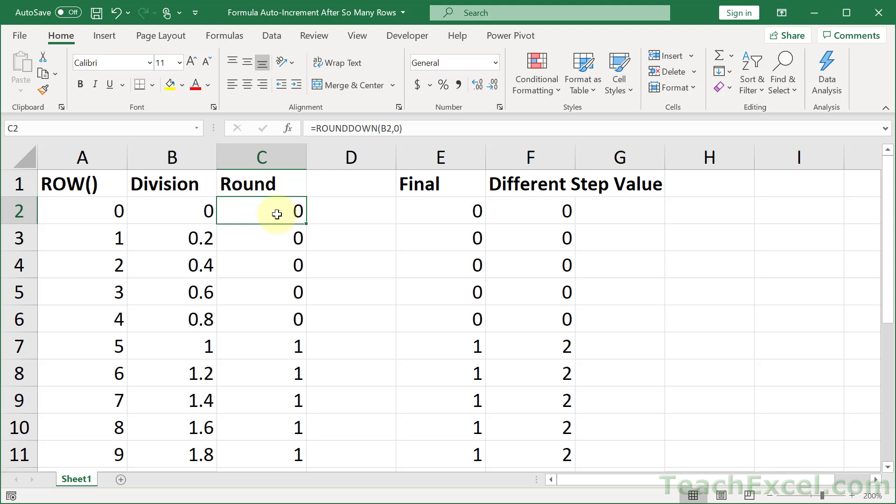
key(shift+Left)
key(shift+Left)
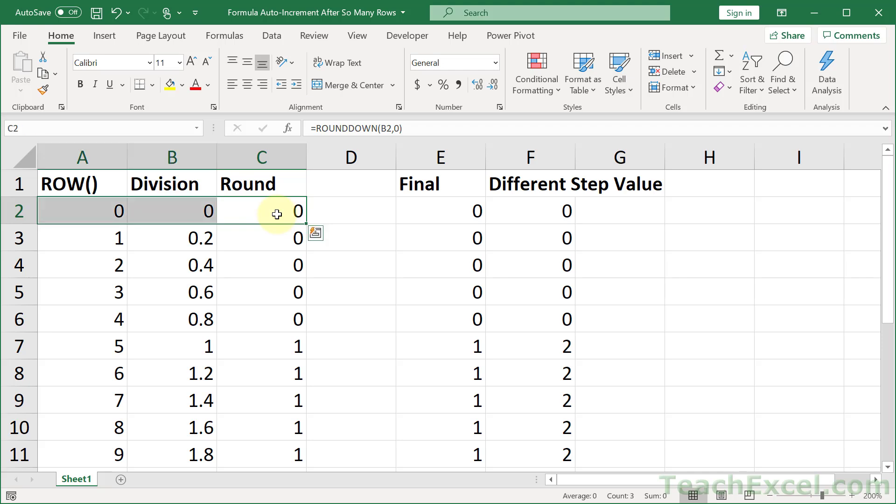
key(shift+Down)
key(shift+Down)
key(shift+Down)
key(shift+Down)
key(shift+Down)
key(shift+Down)
key(shift+Down)
key(shift+Down)
key(shift+Down)
key(Delete)
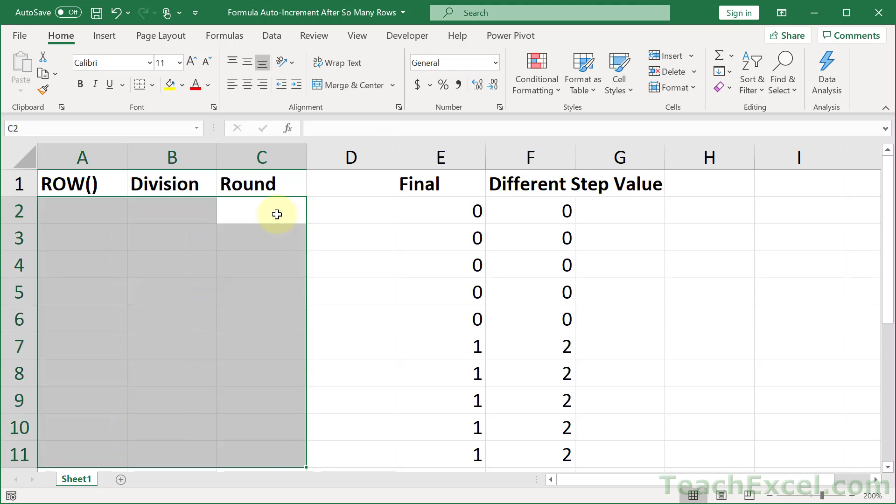
- Enter the formula =ROW() in cell A2
click(76, 208)
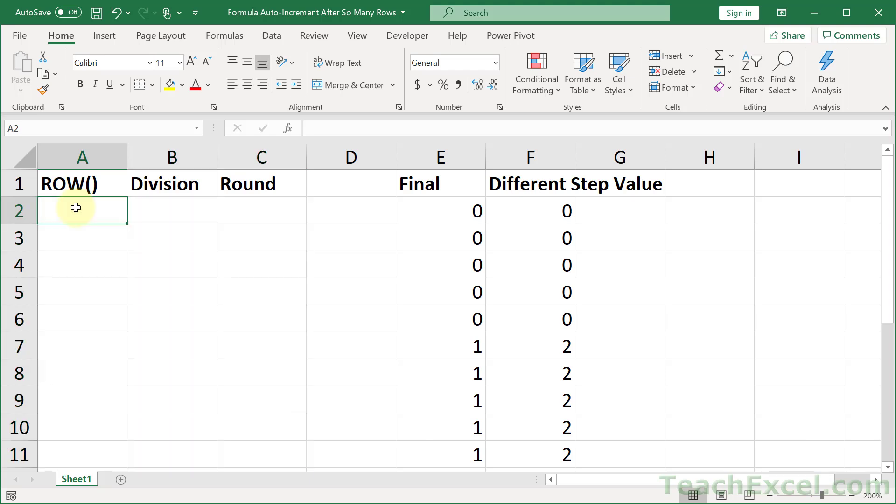
text(=row)
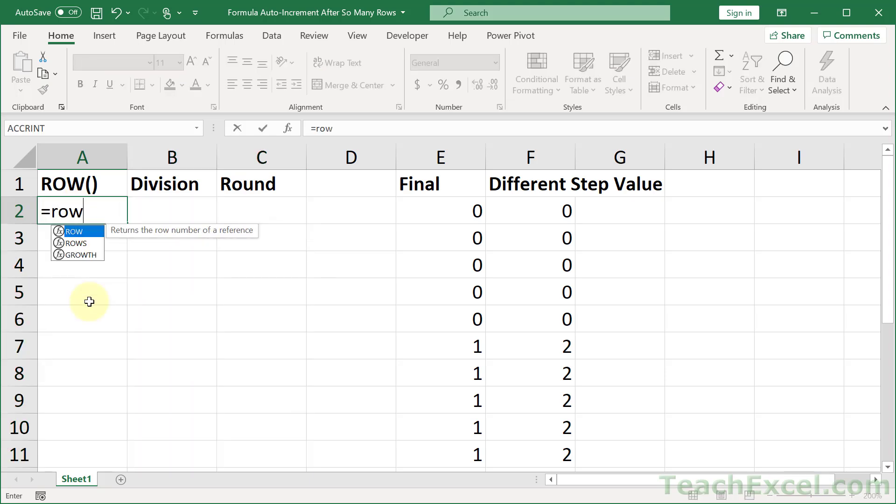
key(Tab)
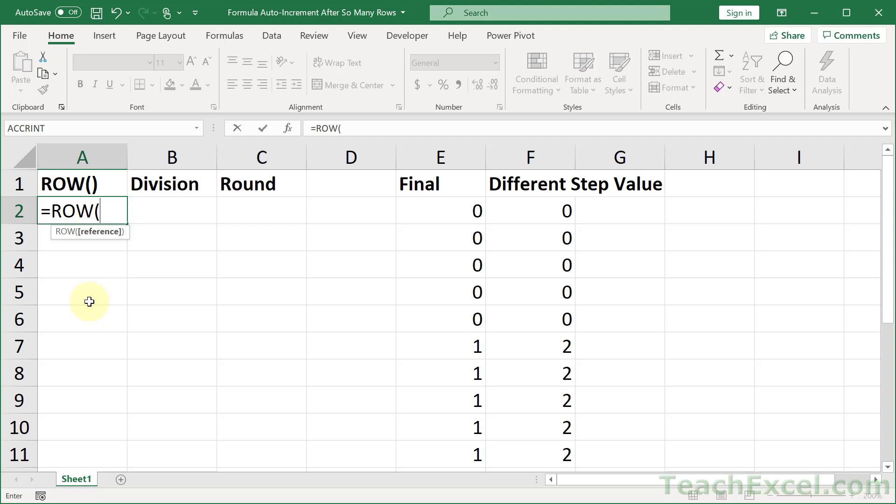
text())
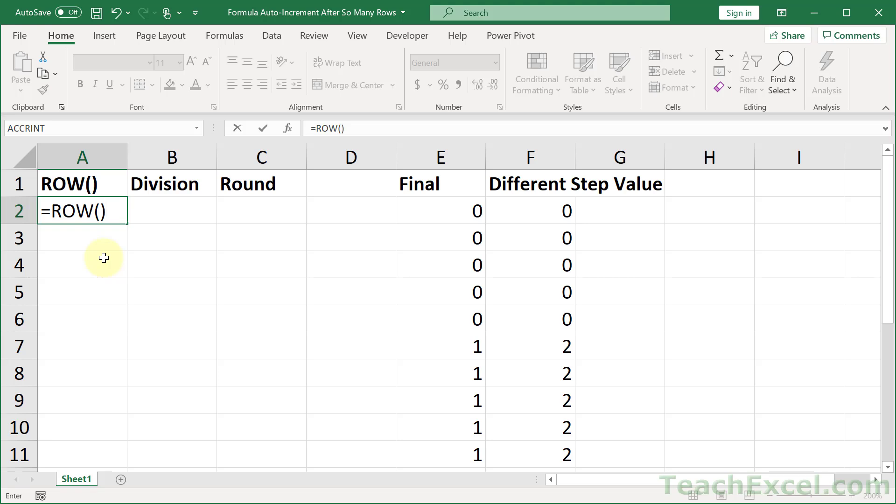
key(Return)
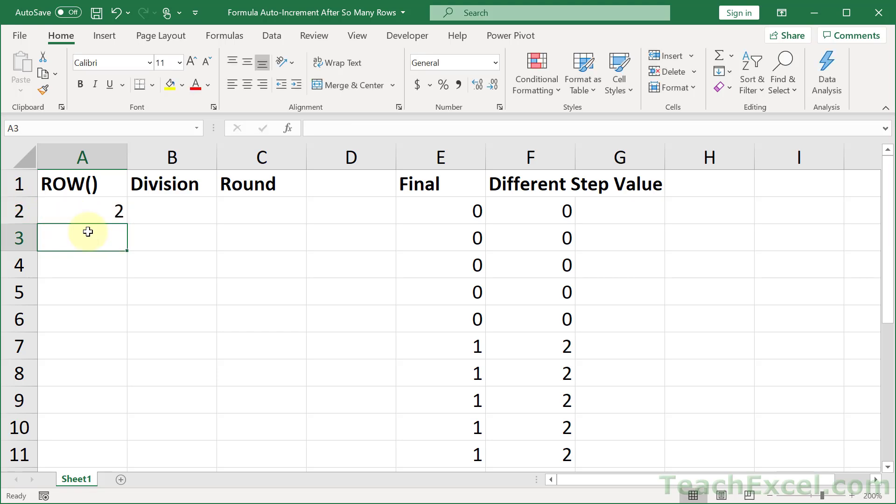
- Change A2 to =ROW(A1) and fill it down to A11, showing 1 through 10
double_click(105, 208)
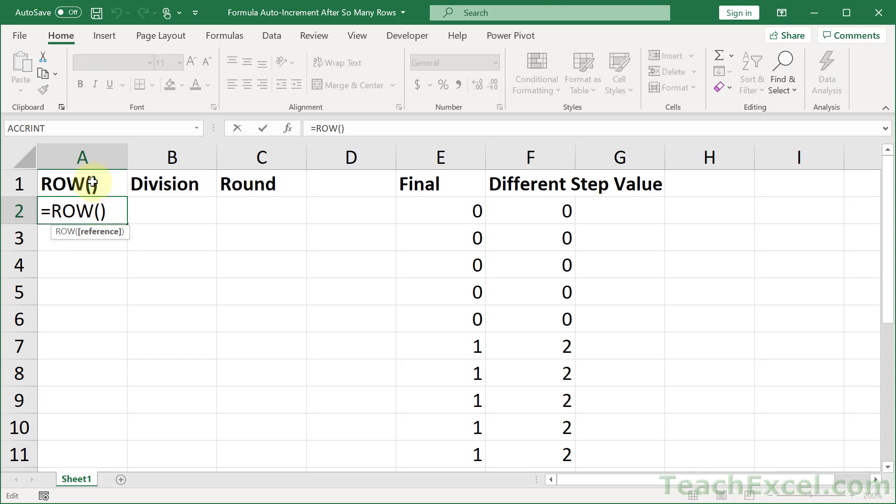
click(108, 182)
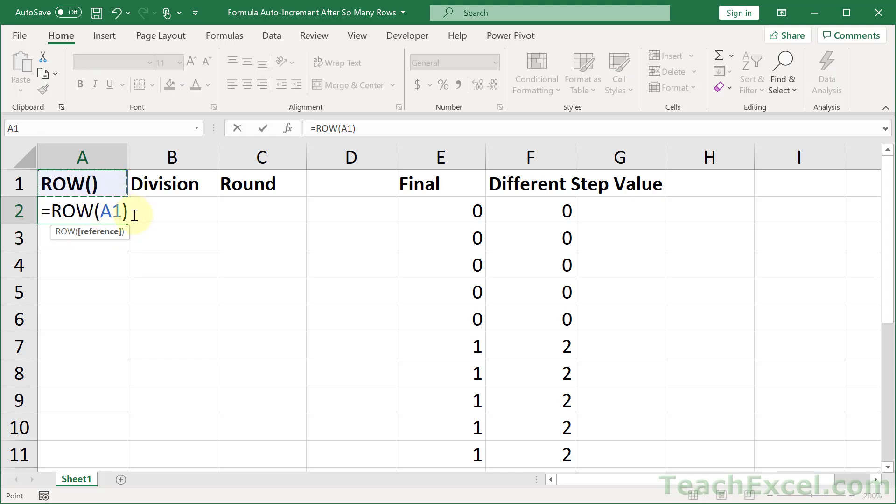
key(Return)
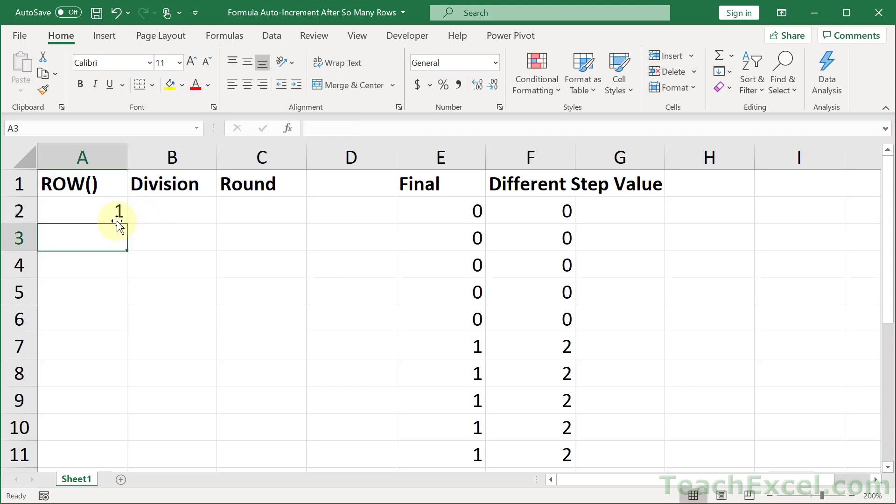
click(107, 213)
drag(126, 222, 129, 456)
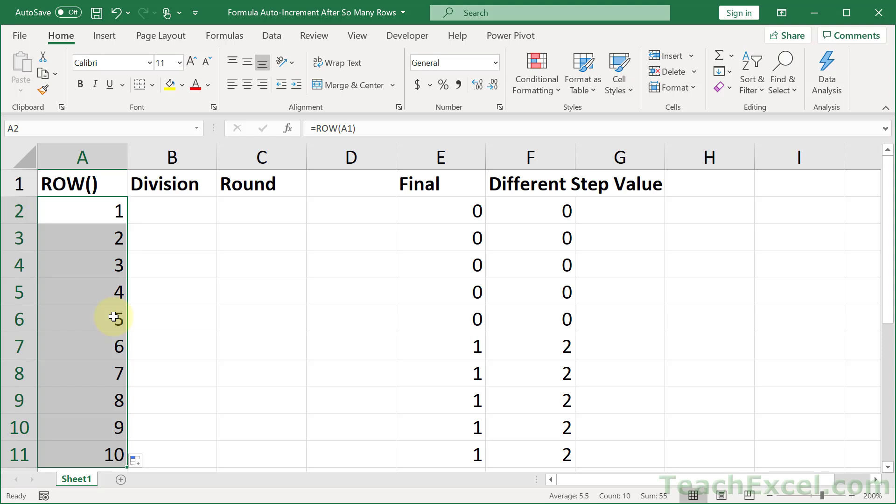
- Enter =A2/5 in B2 and fill it down to B11
click(201, 213)
text(=)
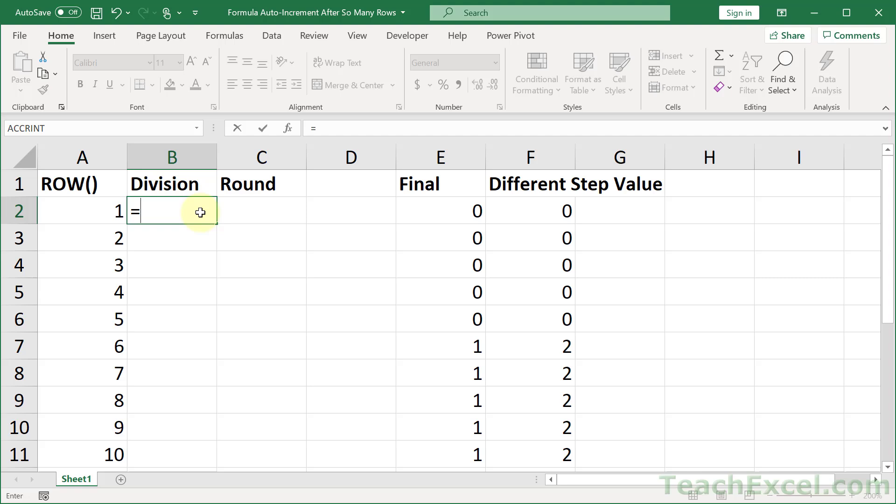
key(Left)
text(/)
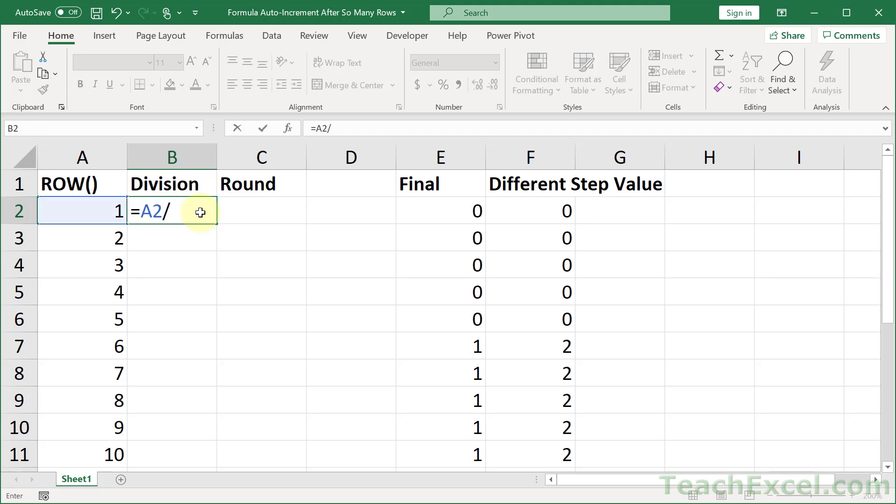
text(5)
key(Return)
click(208, 206)
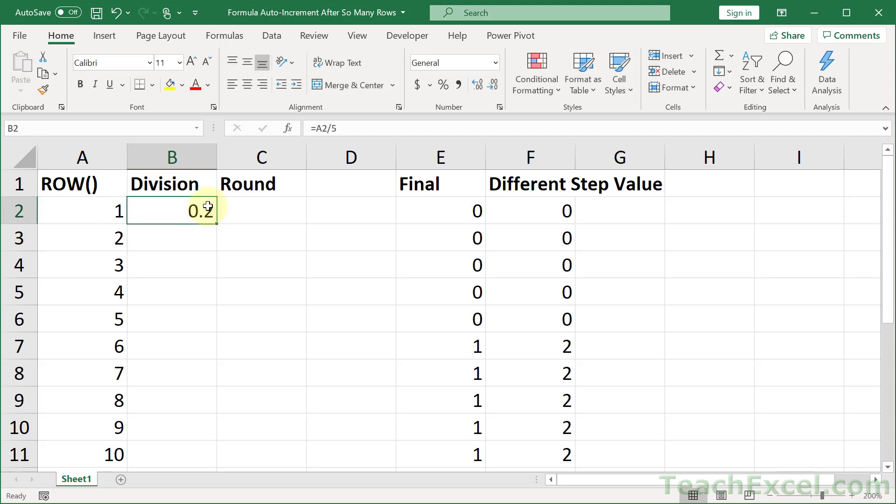
double_click(217, 223)
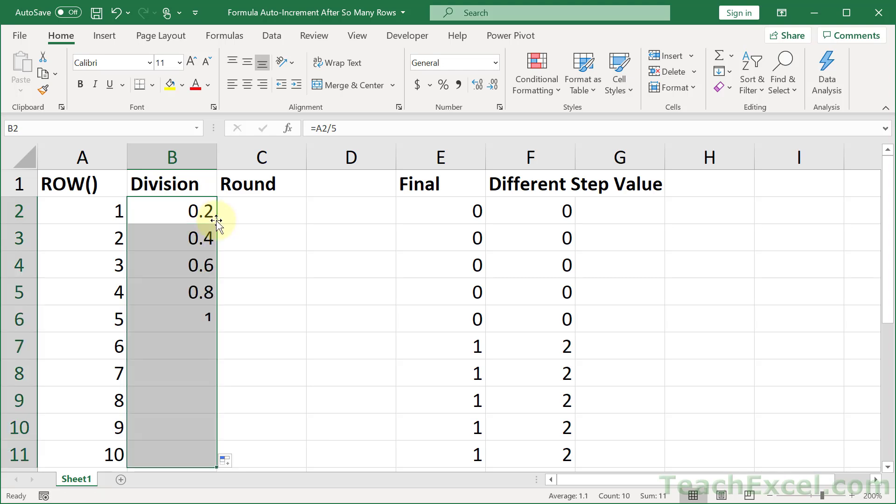
- Check the copied division formulas in B6 and B11
click(277, 282)
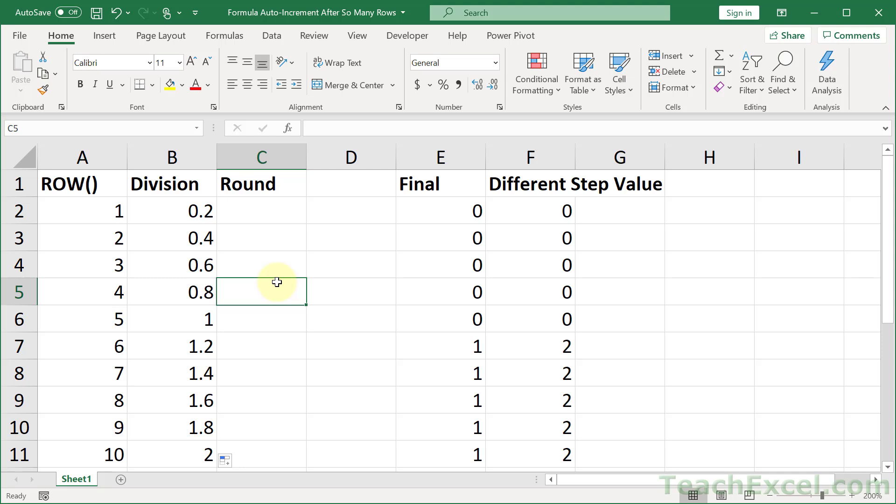
click(155, 327)
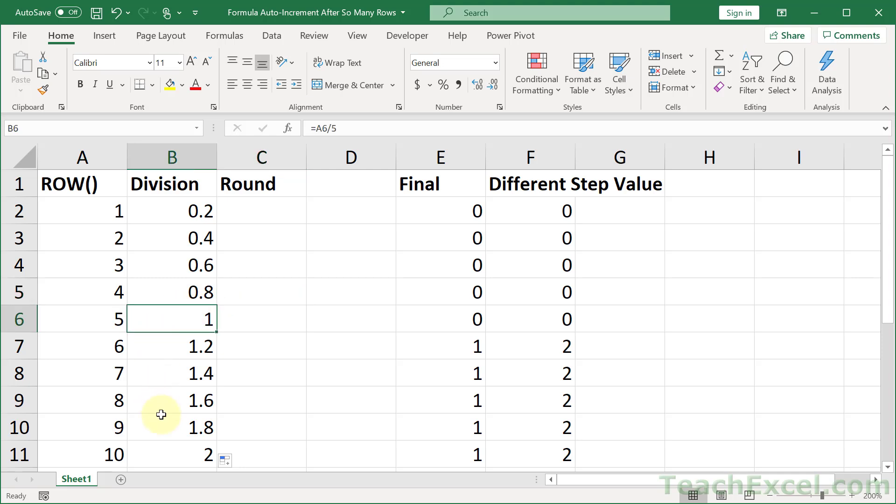
click(167, 460)
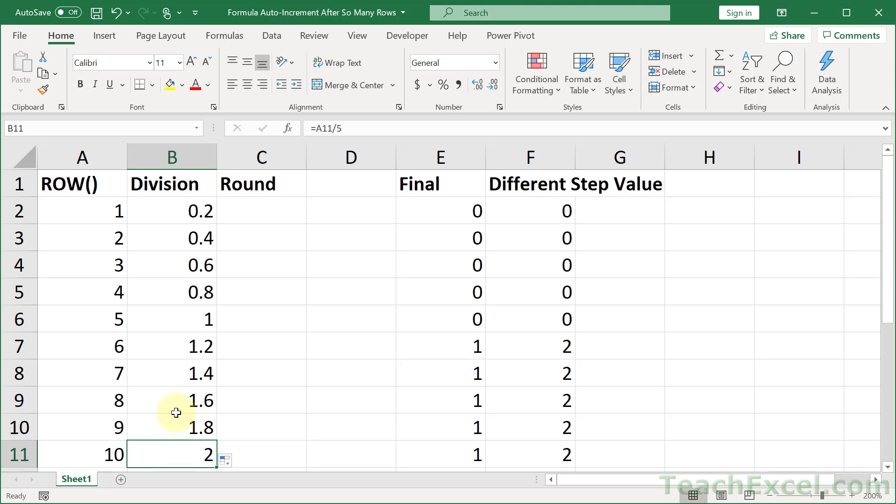
click(170, 310)
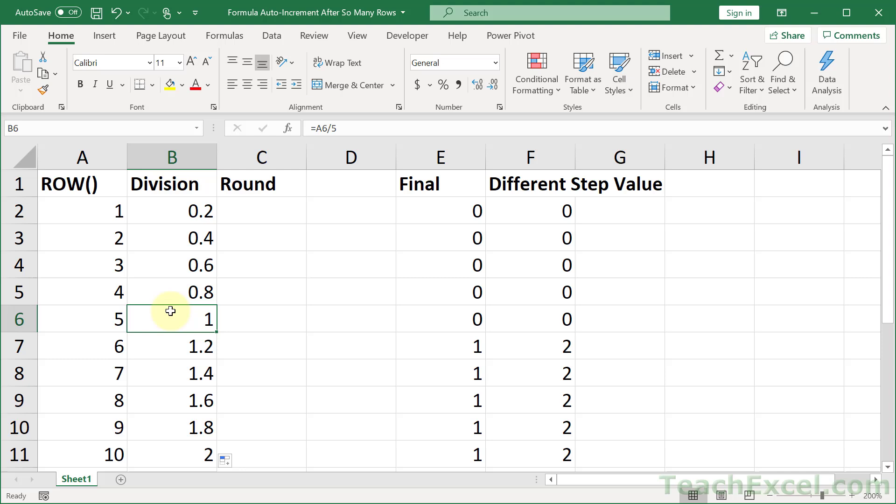
drag(171, 287, 173, 213)
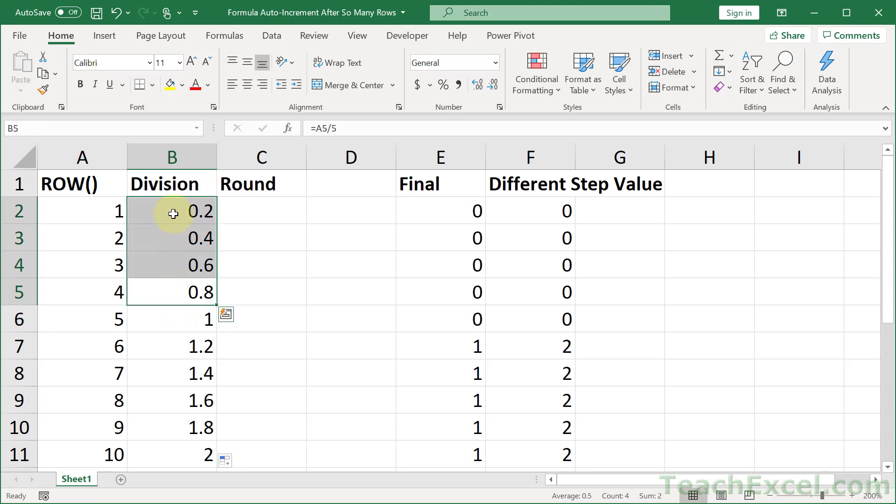
click(175, 320)
click(171, 463)
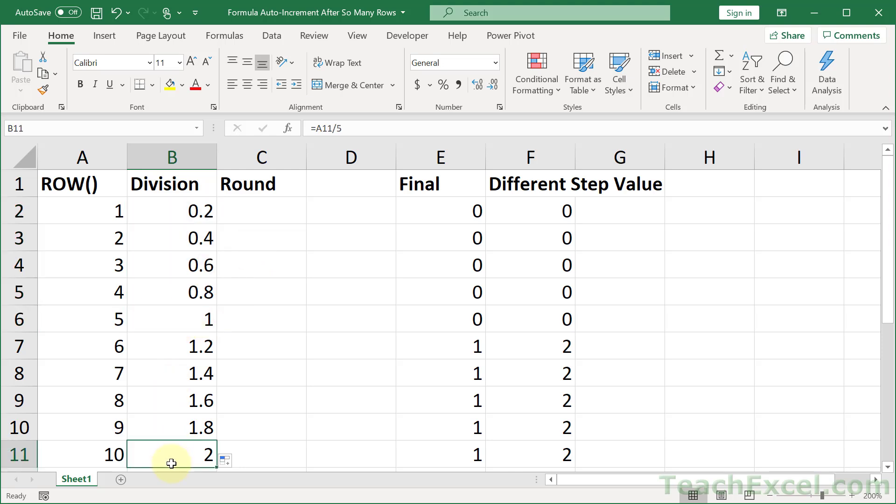
- Enter =ROUNDDOWN(B2,0) in C2 and fill it down to C11
click(259, 212)
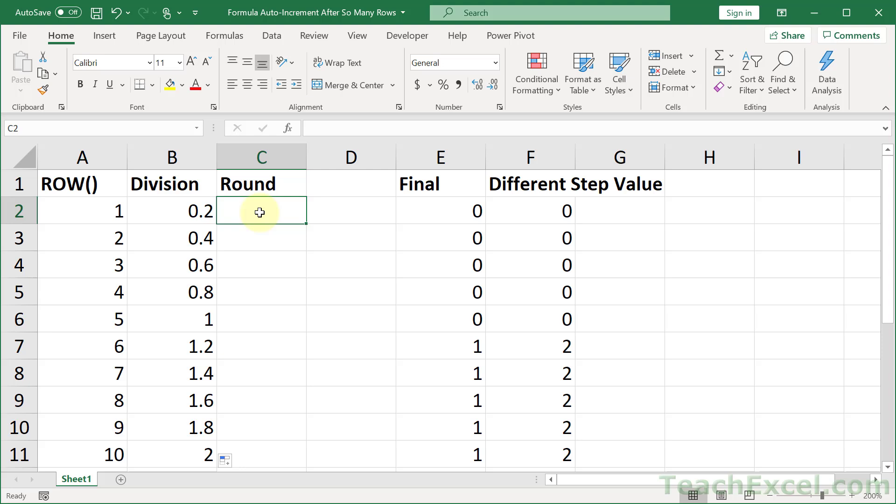
text(=round)
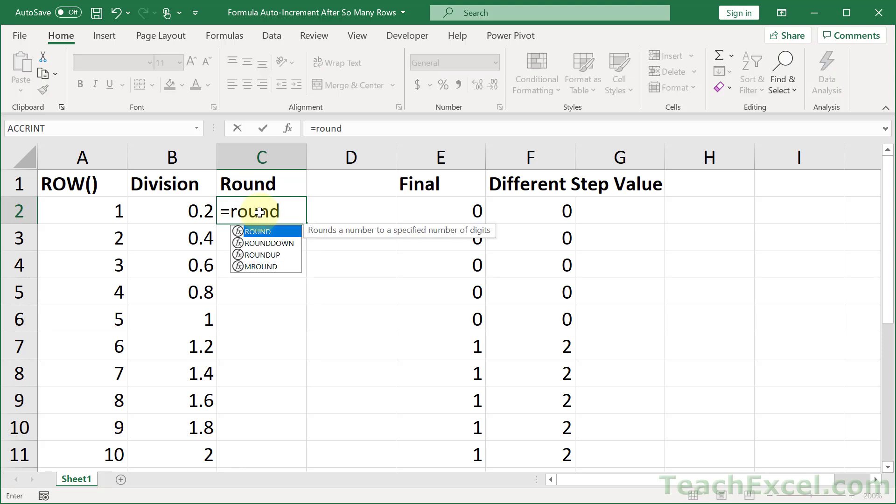
text(d)
key(Tab)
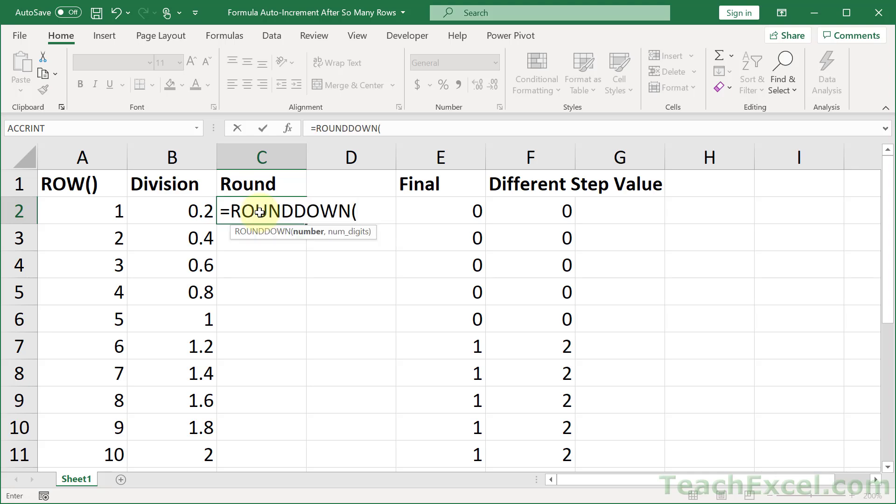
click(184, 215)
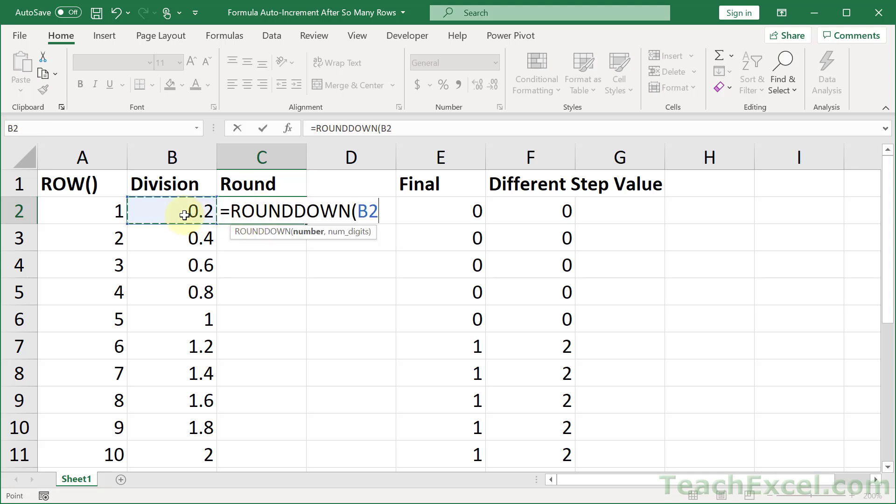
text(,)
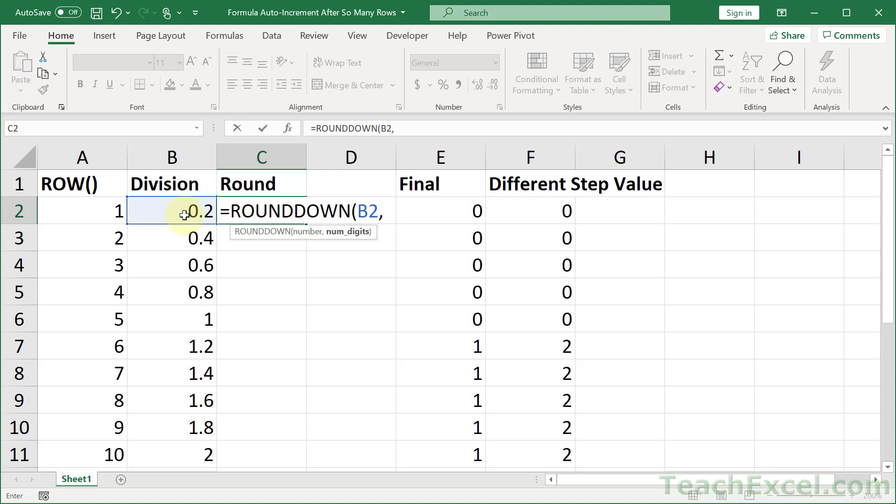
text(0))
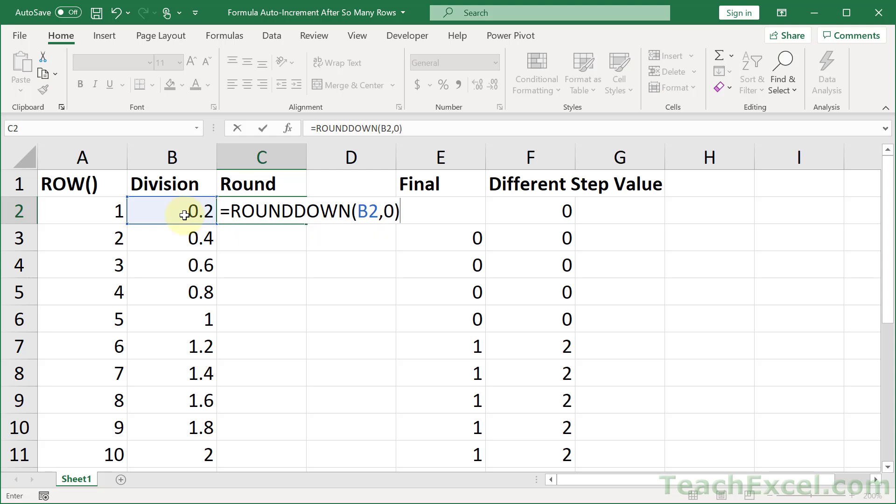
key(Return)
click(262, 216)
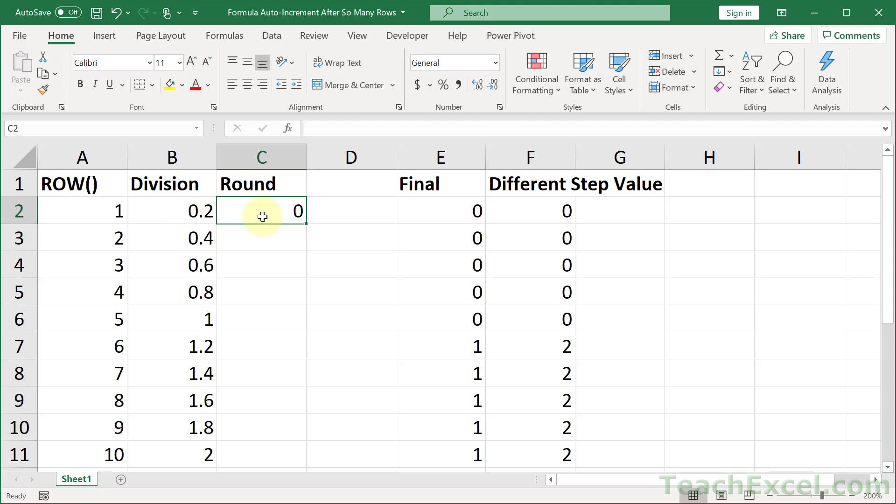
double_click(306, 224)
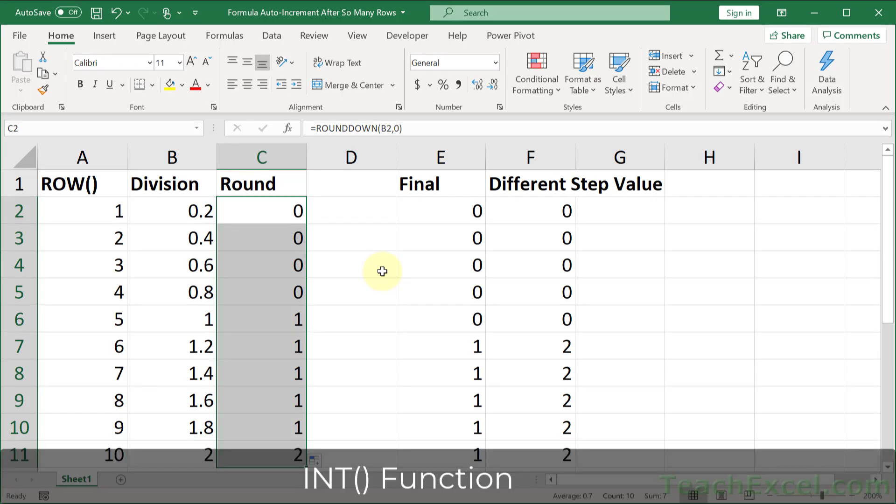
click(260, 211)
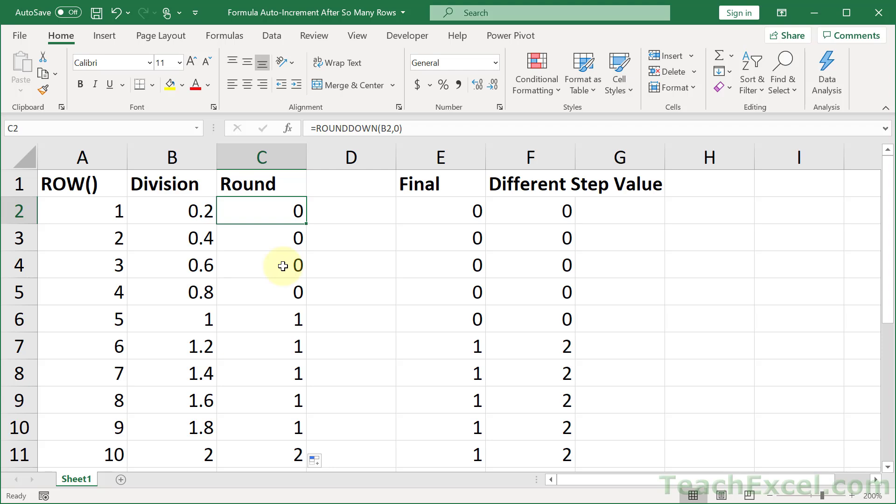
- Change A2 to =ROW(A1)-1 and fill it down to A11, giving 0 through 9
click(73, 215)
double_click(88, 213)
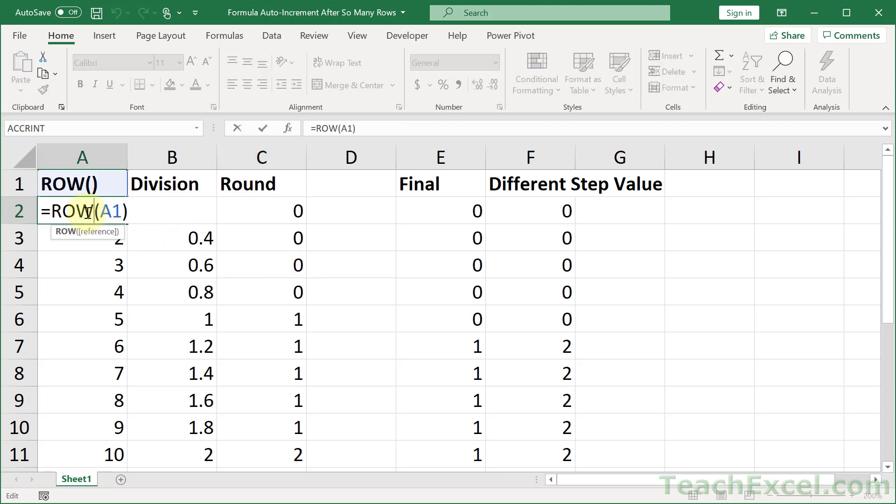
click(127, 210)
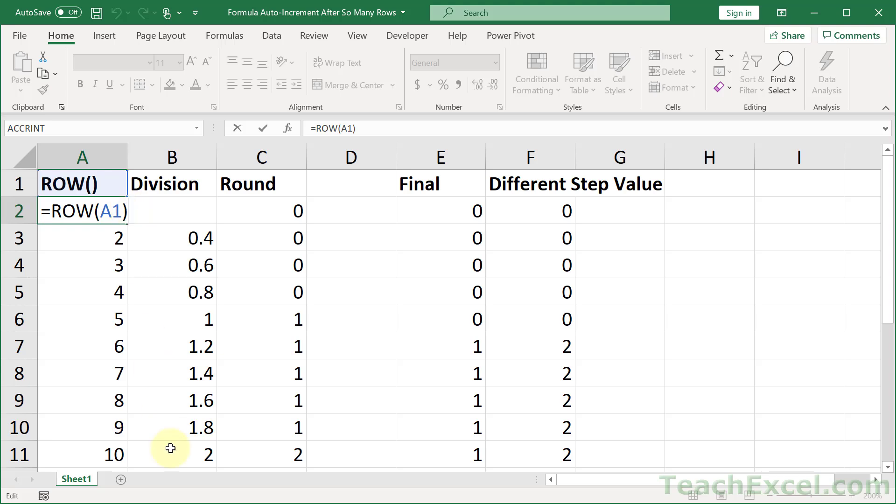
text(-1)
key(Return)
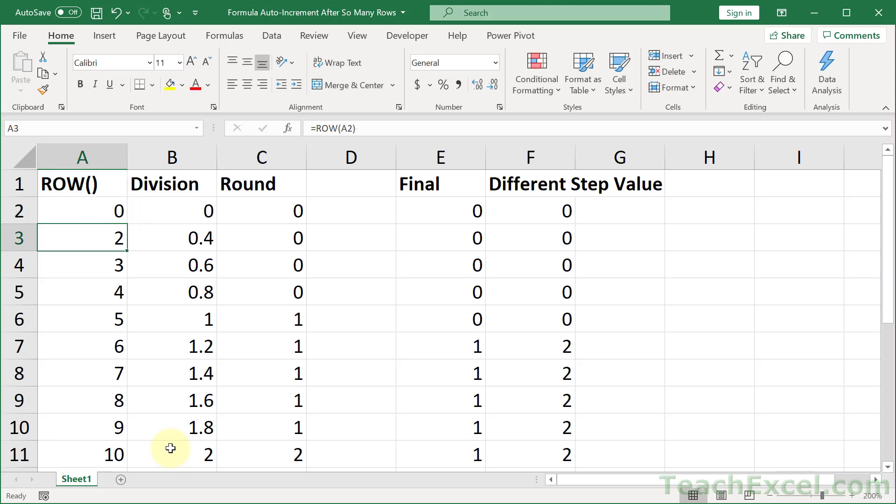
click(117, 207)
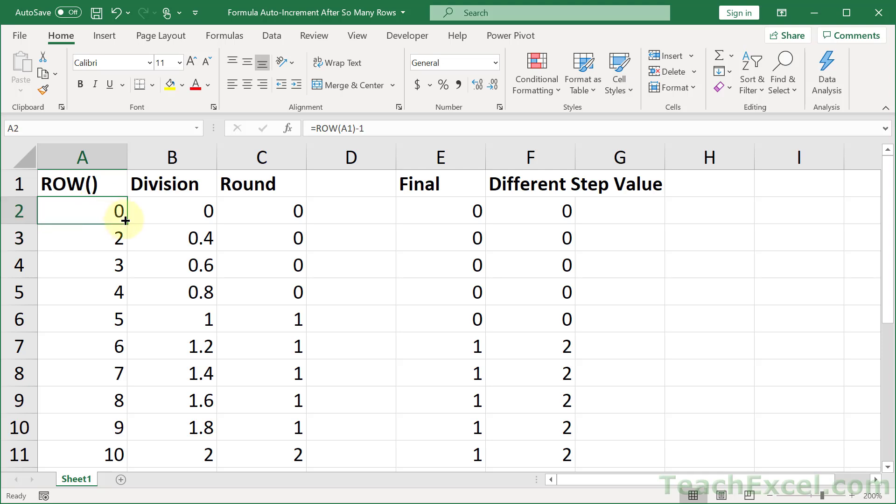
double_click(126, 221)
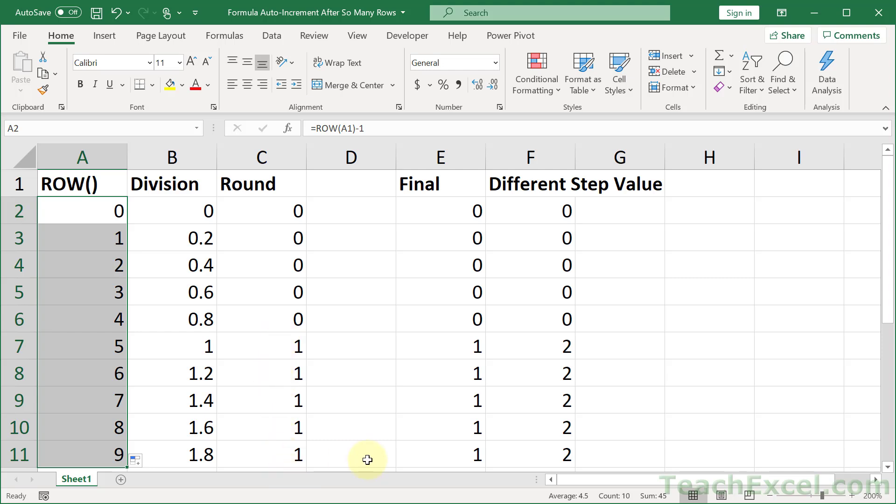
- Copy C2's =ROUNDDOWN(B2,0) formula text into cell D2
double_click(260, 208)
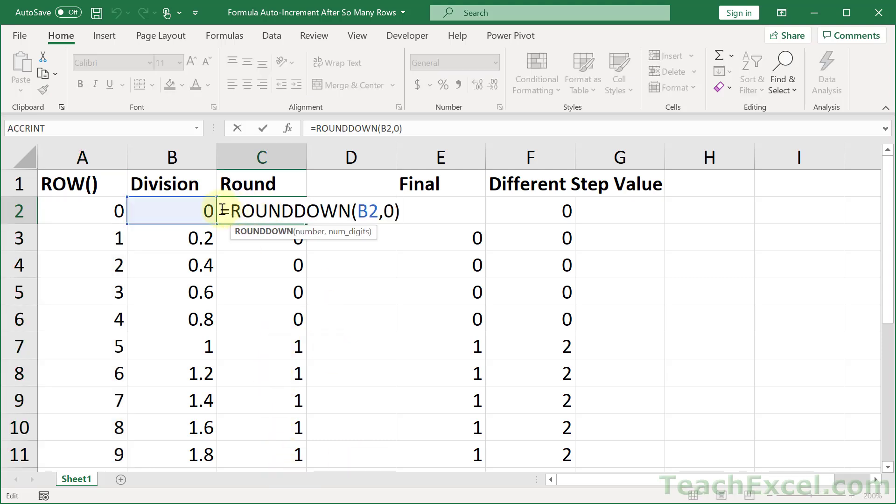
drag(223, 210, 423, 226)
key(ctrl+c)
key(Escape)
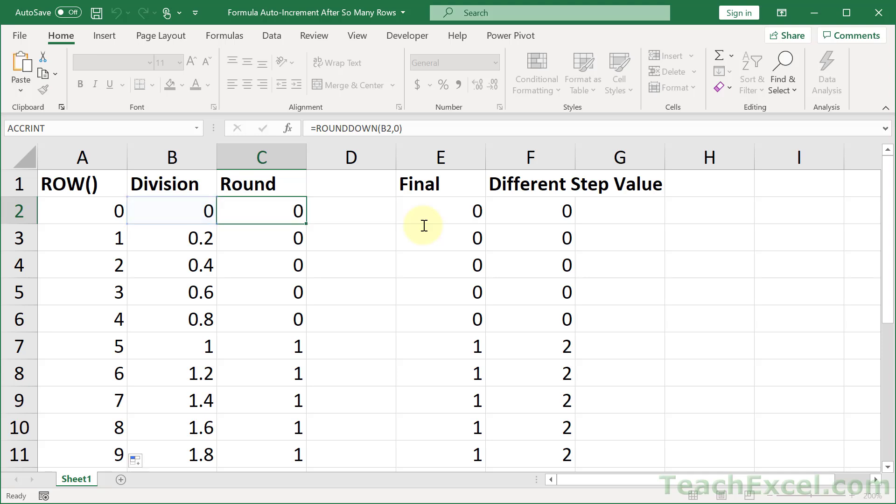
click(368, 212)
double_click(368, 212)
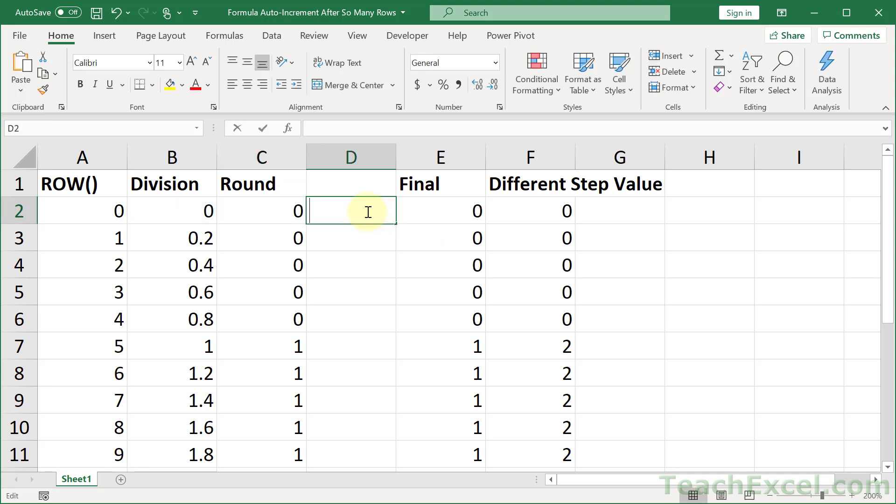
key(ctrl+v)
key(Return)
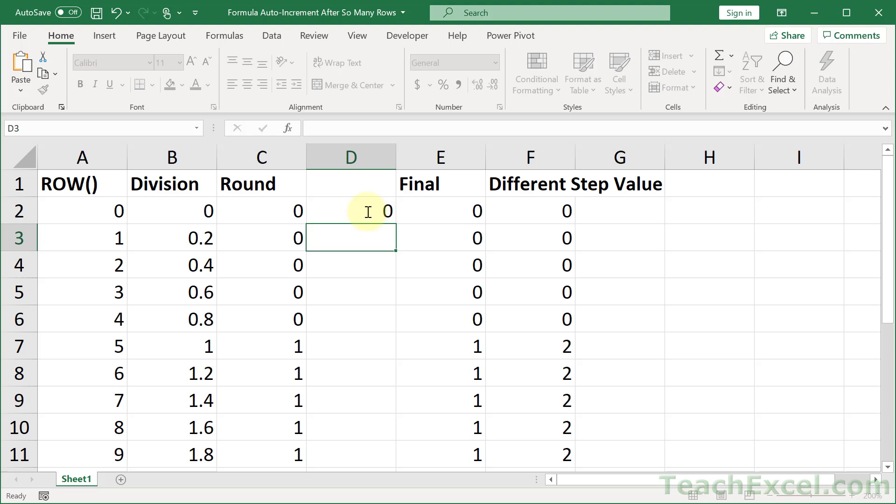
- Replace B2 in D2's formula with the A2/5 expression from B2
click(162, 207)
double_click(162, 207)
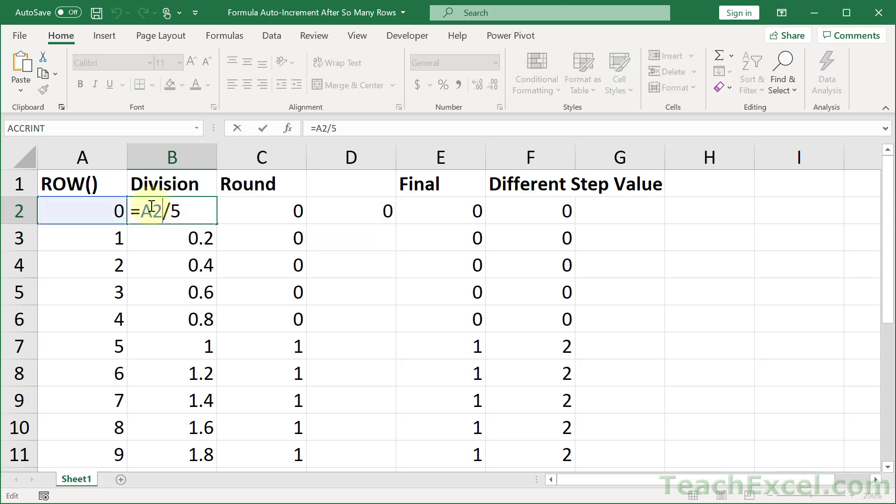
drag(140, 212, 203, 217)
key(Escape)
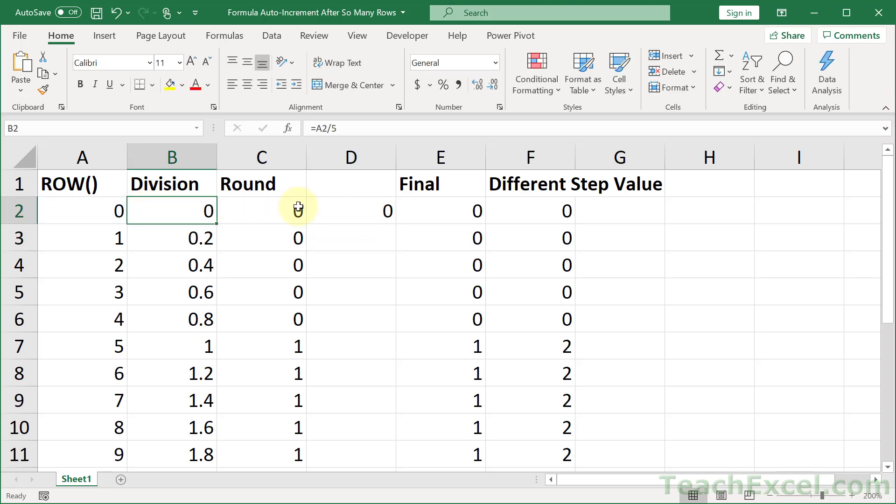
double_click(329, 213)
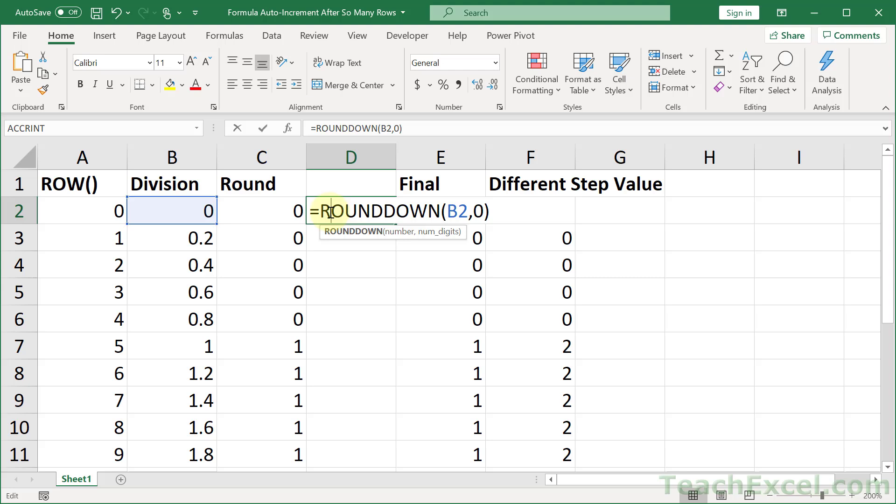
double_click(452, 210)
key(ctrl+v)
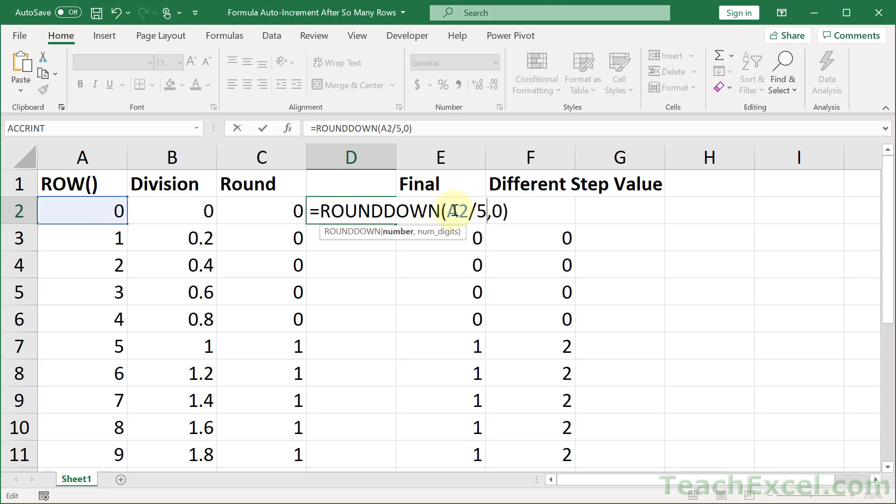
key(Return)
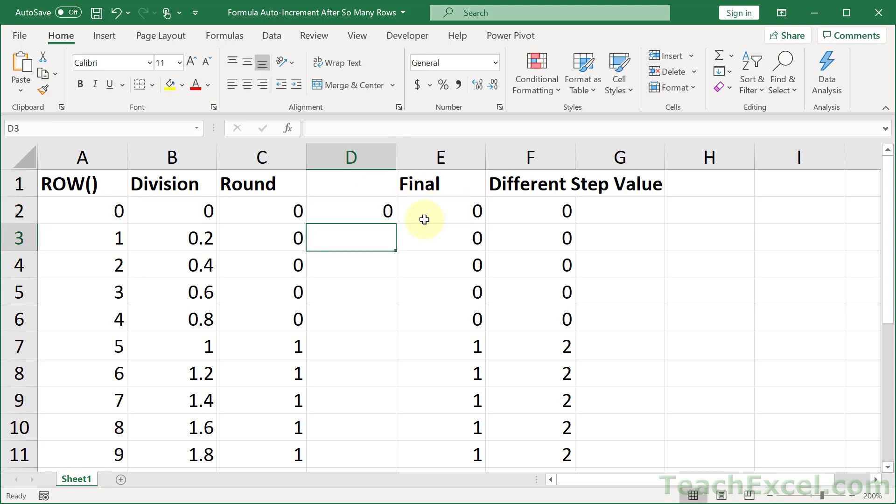
- Replace A2 in D2's formula with (ROW(A1)-1), giving =ROUNDDOWN((ROW(A1)-1)/5,0)
click(107, 203)
double_click(96, 206)
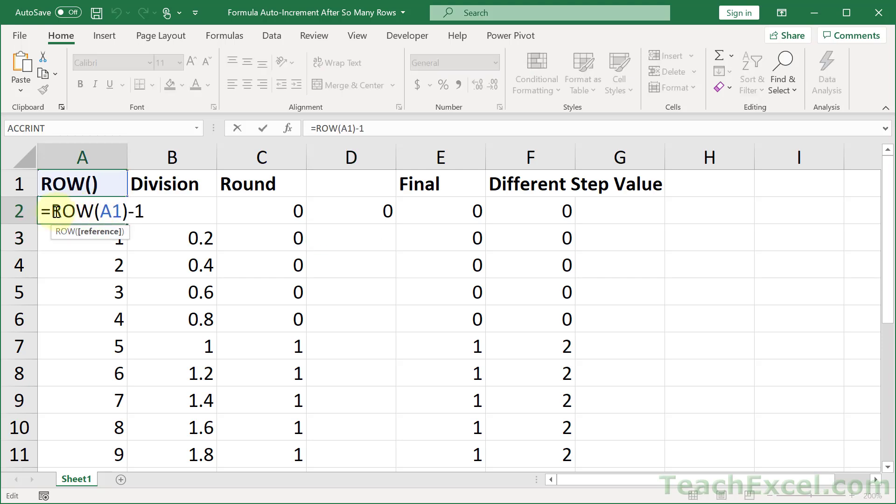
key(Escape)
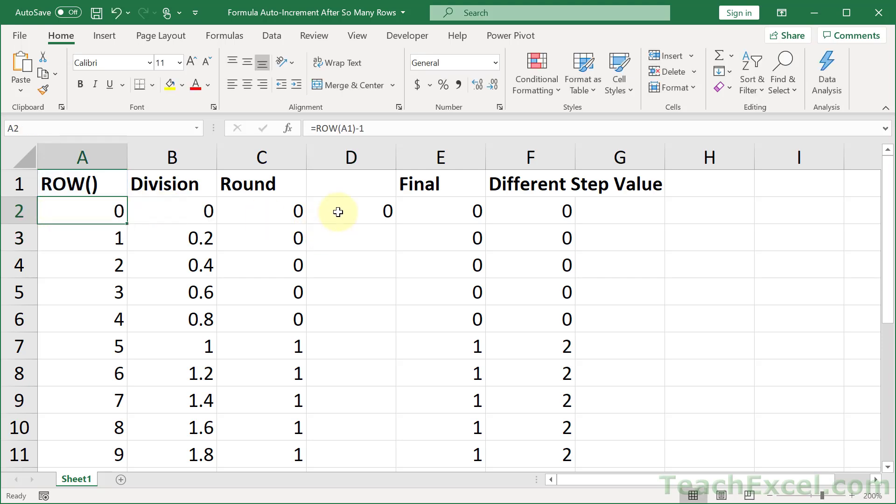
double_click(338, 211)
double_click(456, 212)
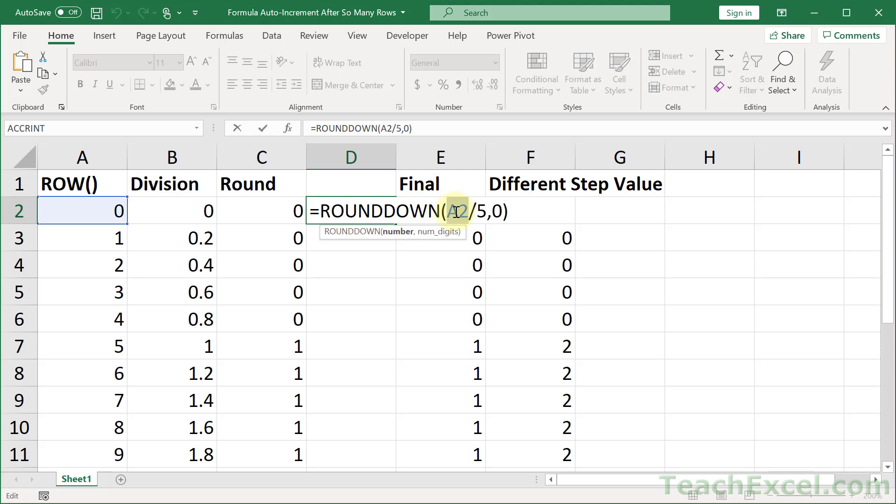
key(ctrl+v)
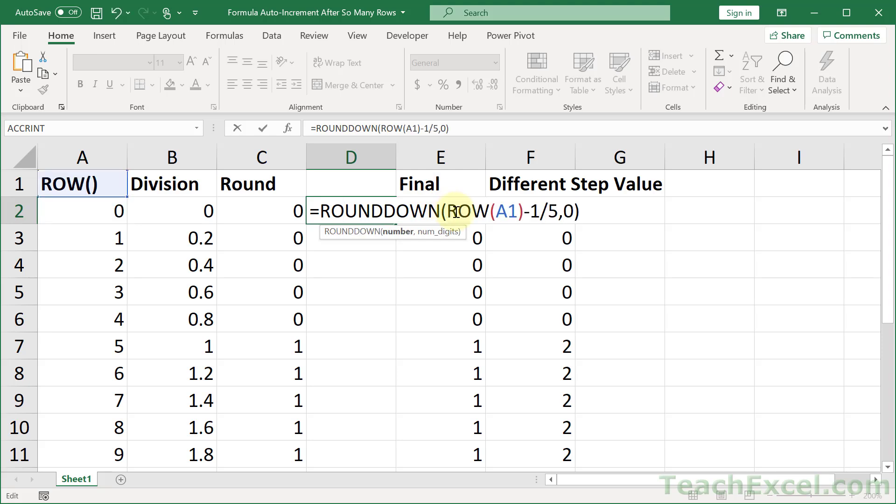
text())
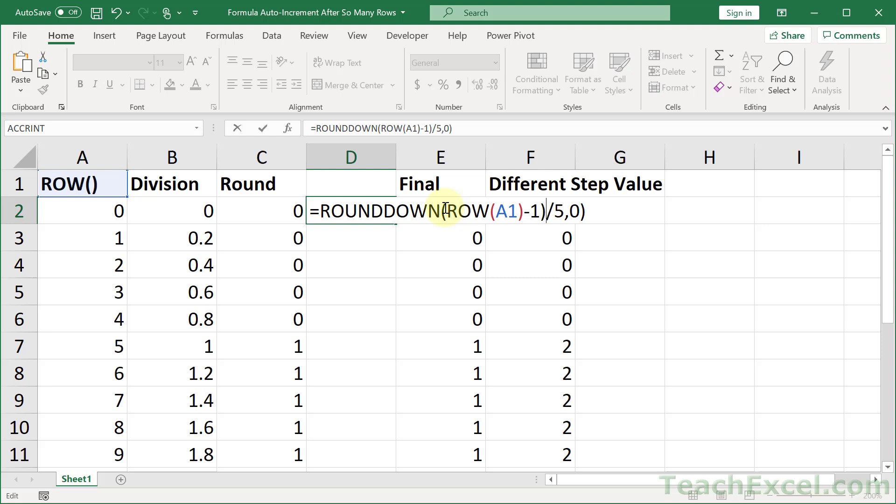
click(446, 208)
text(()
key(Return)
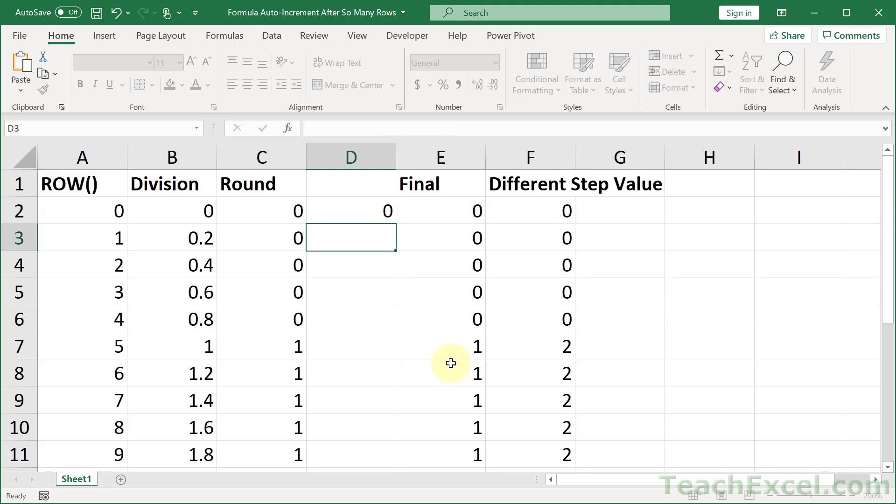
- Fill D2's combined formula down column D and compare it with E2's Final formula
click(377, 209)
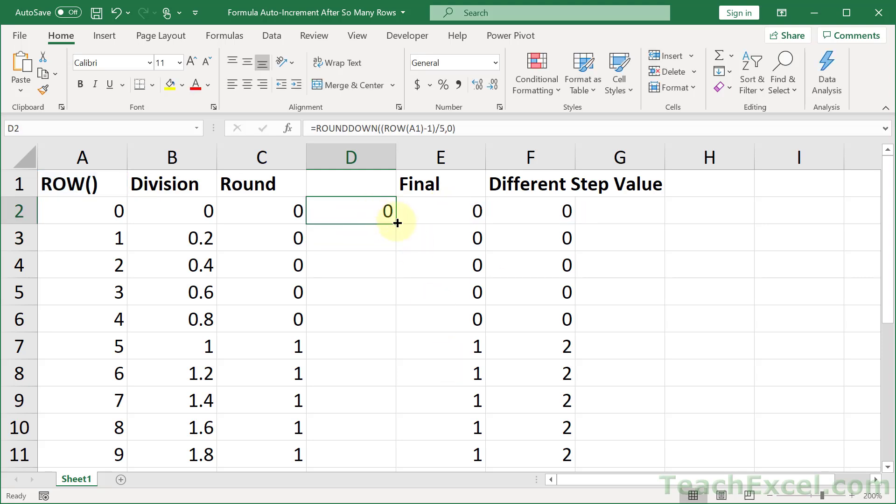
double_click(397, 223)
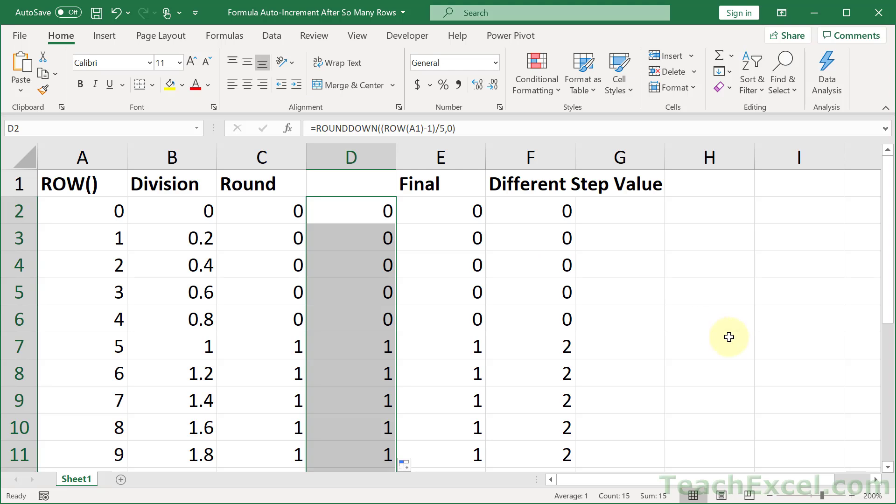
click(445, 212)
double_click(446, 212)
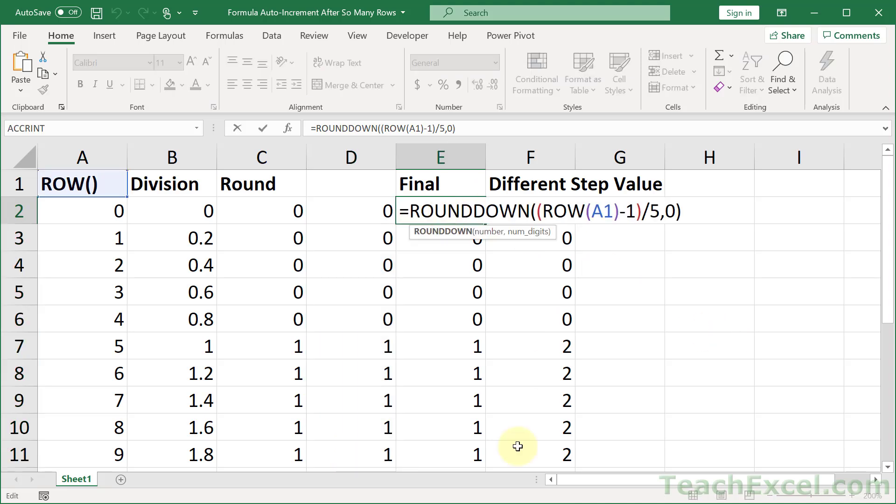
key(Escape)
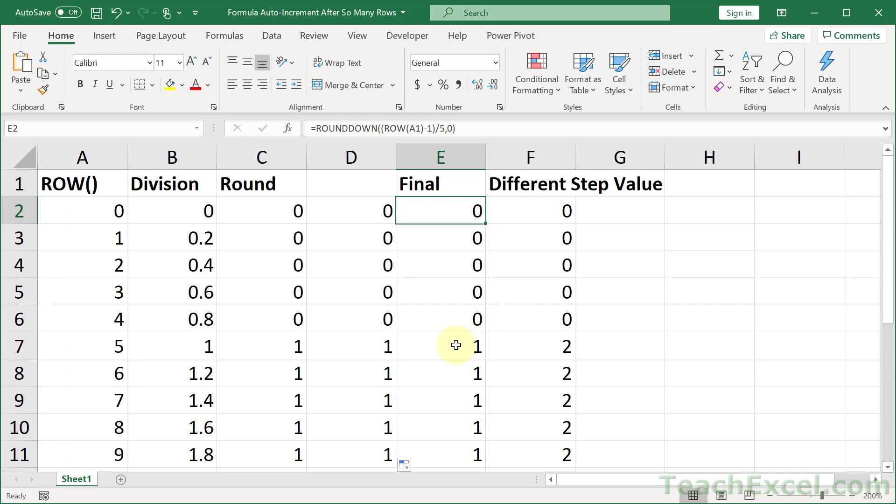
scroll(514, 344, down, 1)
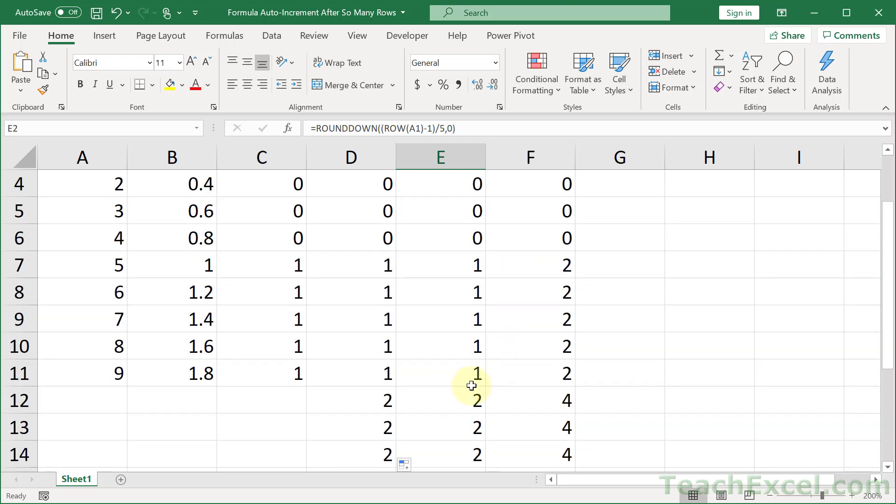
scroll(518, 280, up, 1)
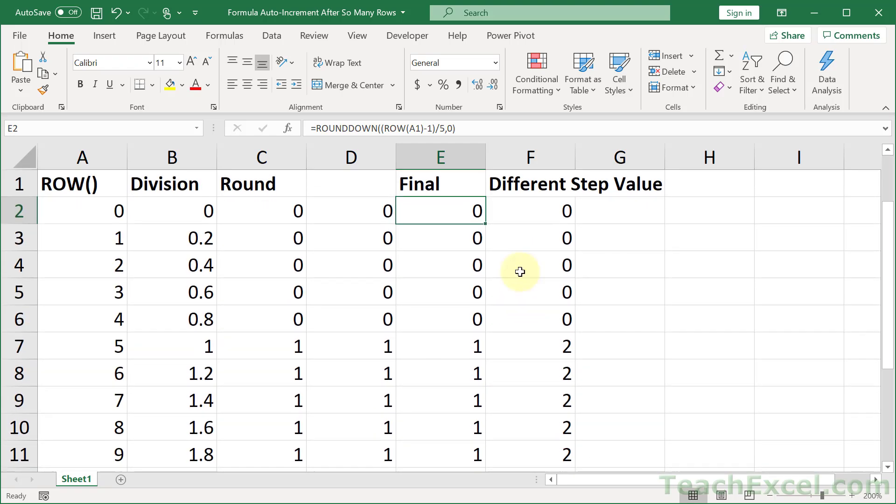
click(524, 210)
double_click(520, 207)
drag(500, 211, 772, 213)
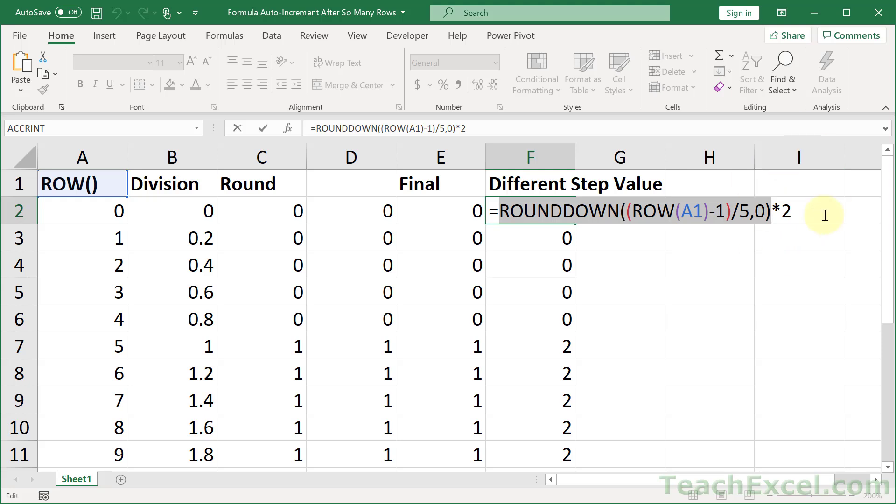
key(Escape)
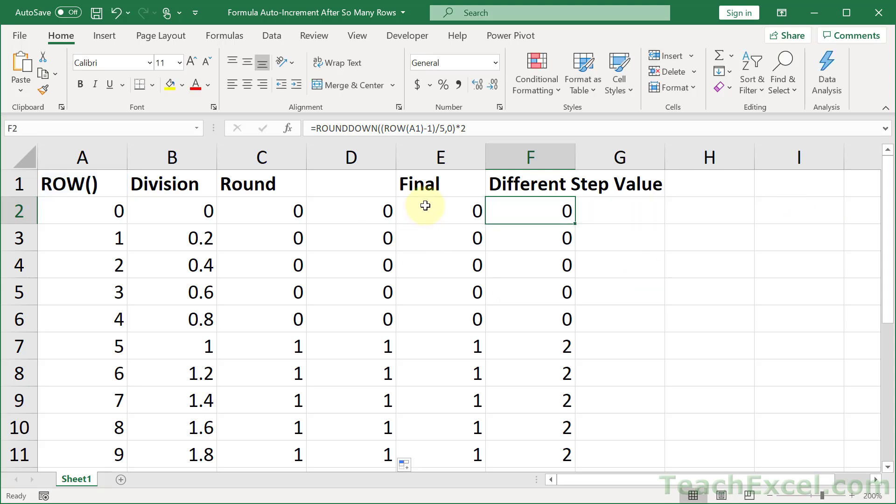
- Append +1 to D2's formula and fill it down, so column D counts 1, 2, 3
double_click(373, 212)
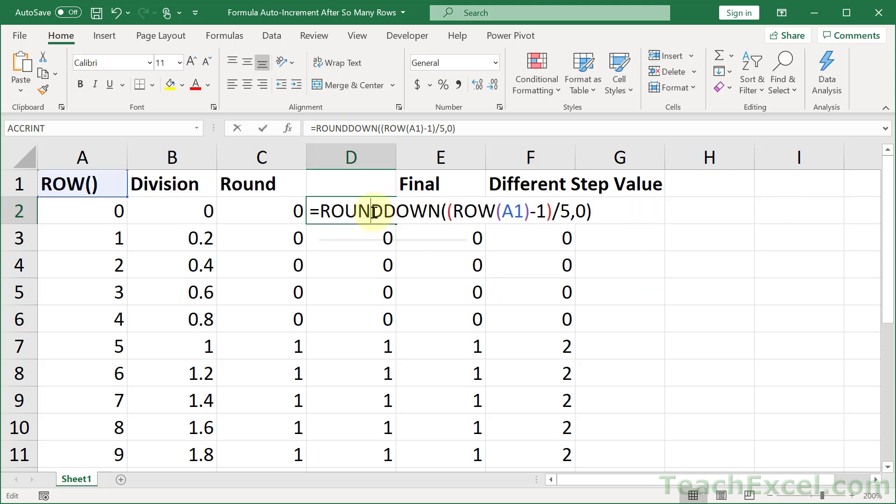
click(604, 209)
text(+1)
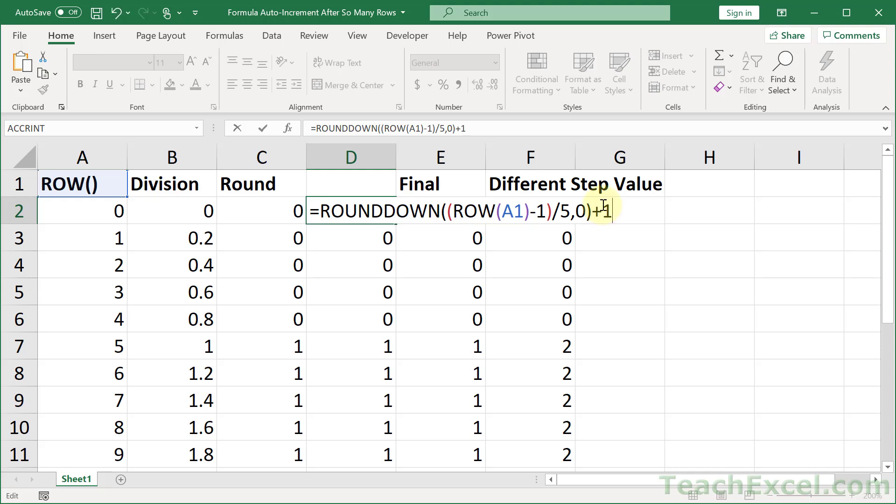
key(ctrl+Return)
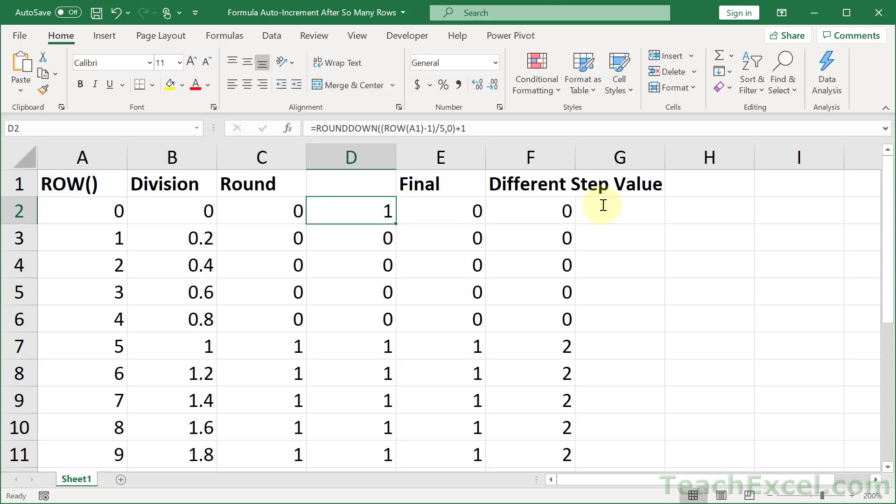
double_click(395, 224)
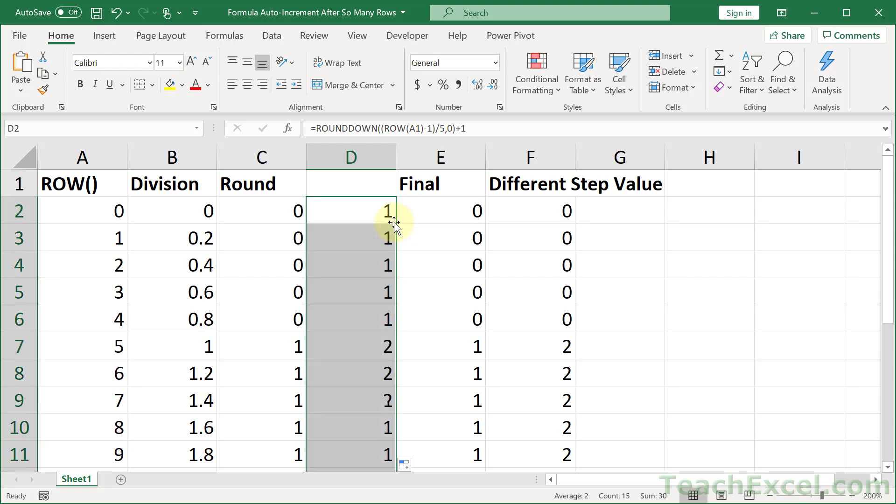
click(756, 373)
scroll(373, 342, down, 2)
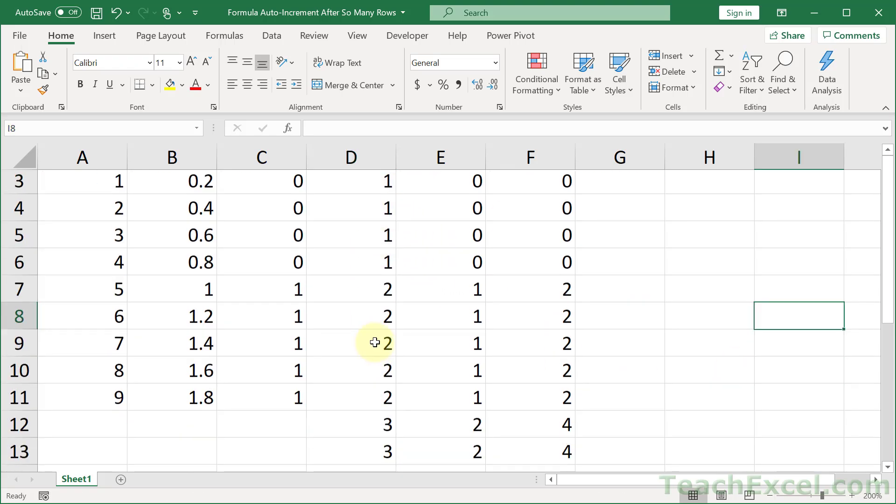
scroll(377, 428, down, 2)
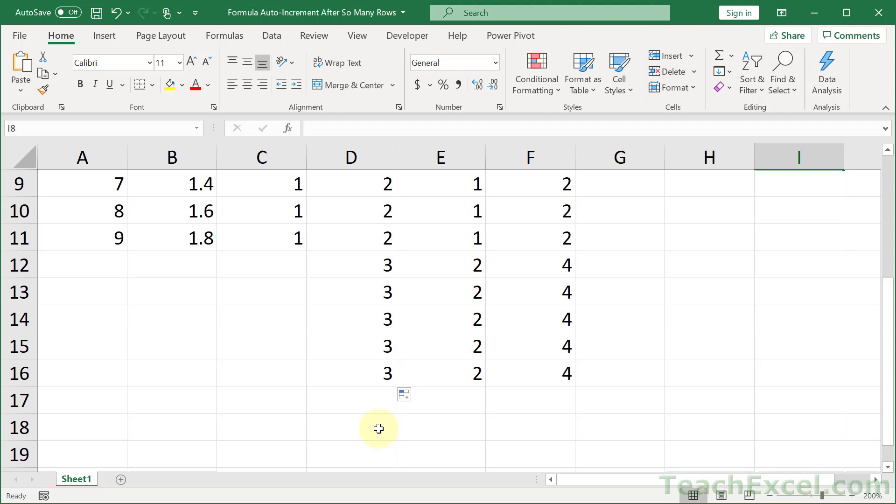
scroll(378, 428, up, 3)
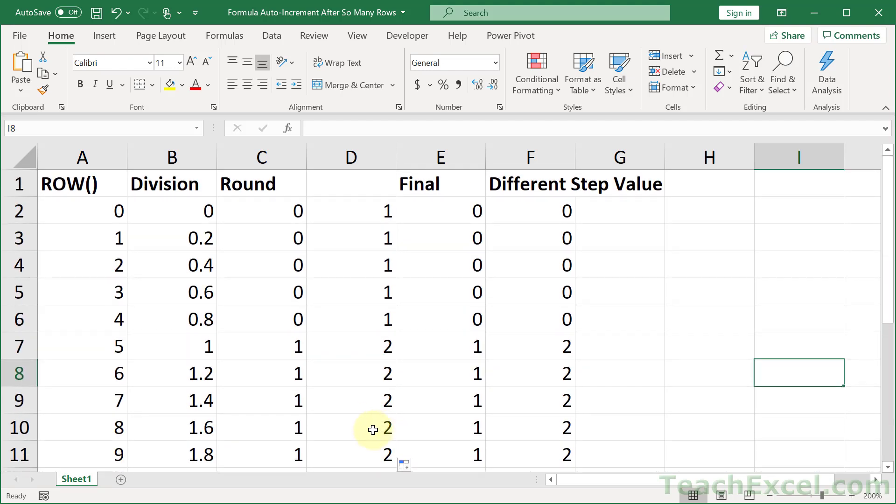
double_click(358, 215)
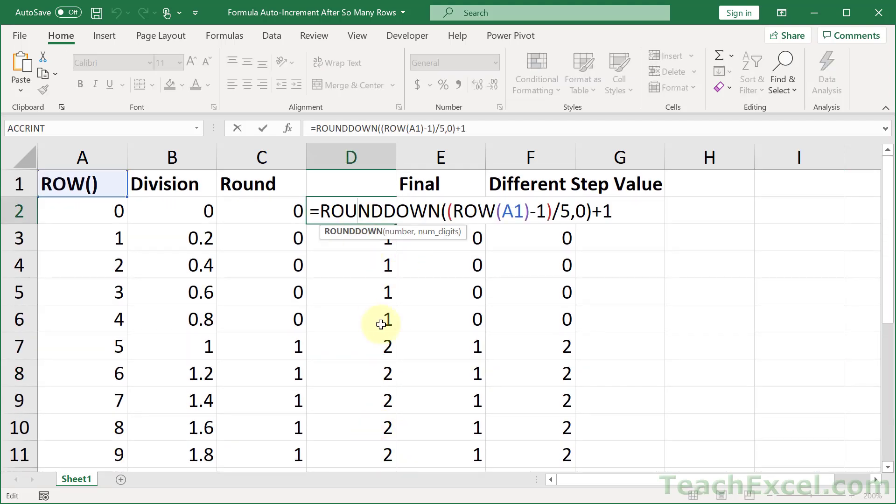